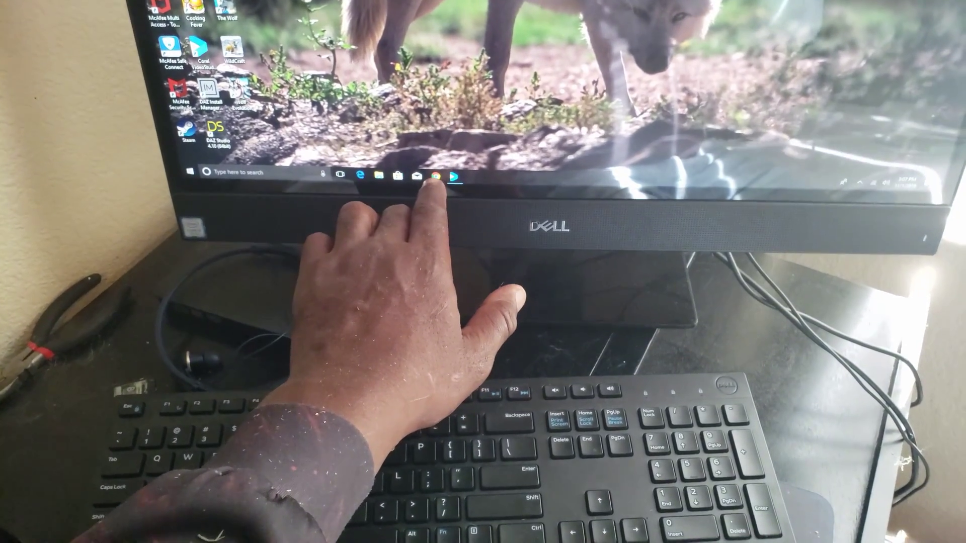
# Launch Google Chrome from its taskbar icon
pyautogui.click(436, 176)
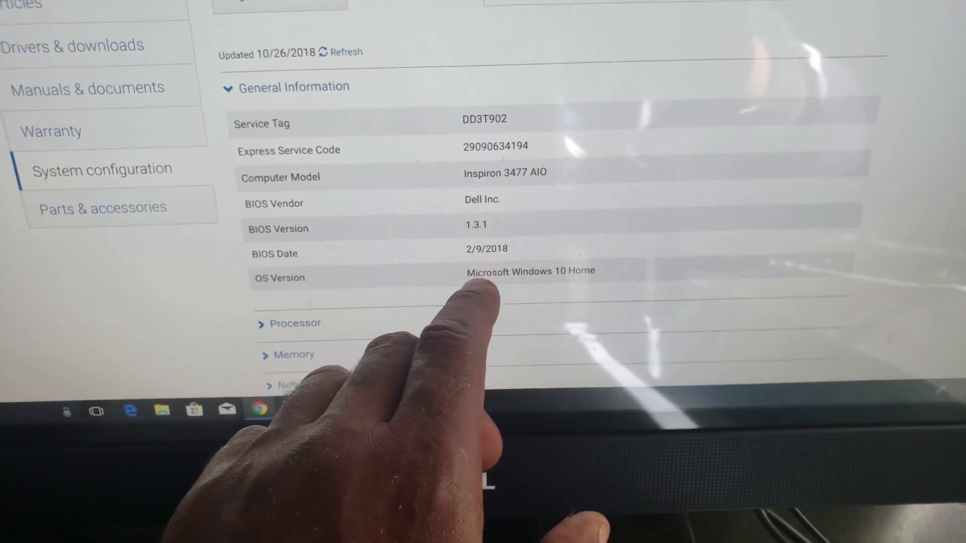
pyautogui.scroll(-3, 483, 272)
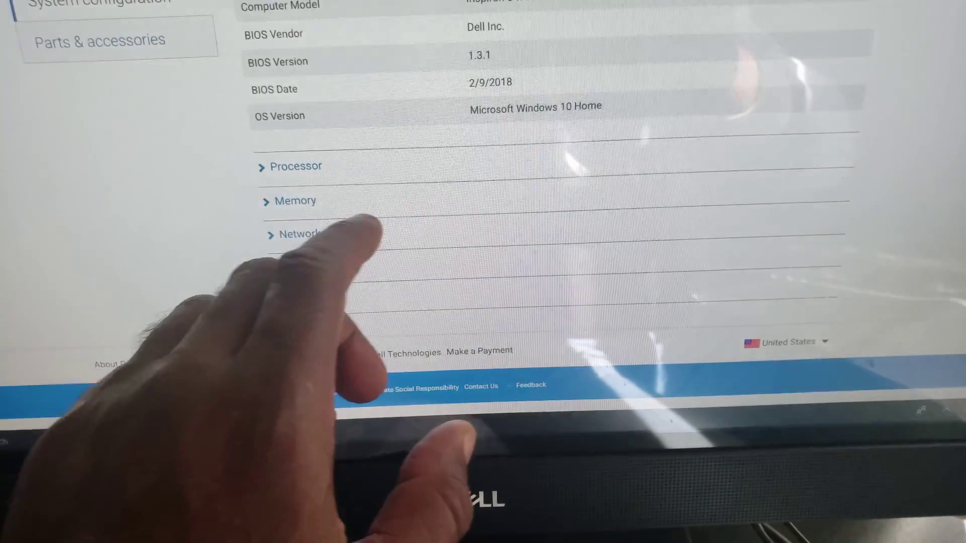
# Expand the Processor, Memory, Network controller and Storage sections, showing drives C: and D:
pyautogui.click(279, 135)
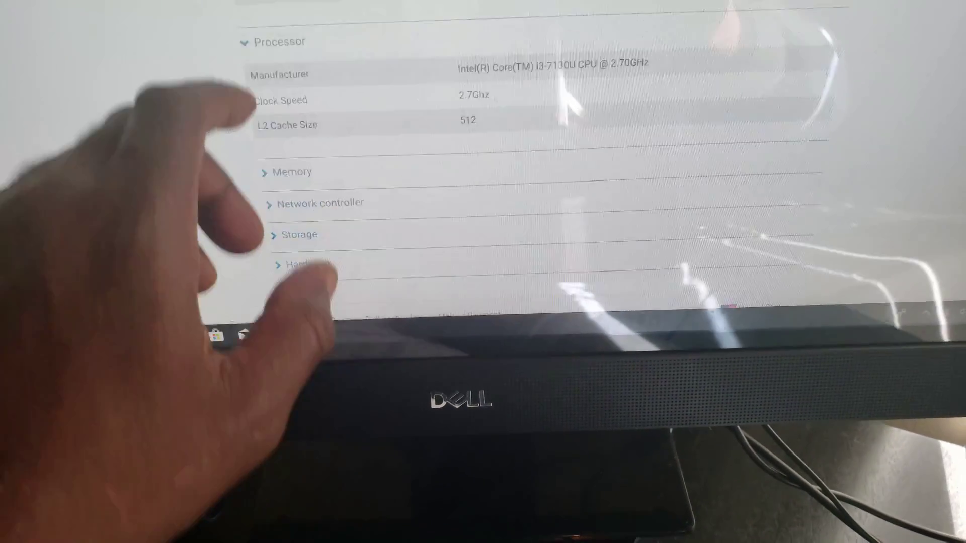
pyautogui.scroll(-3, 483, 226)
pyautogui.click(309, 102)
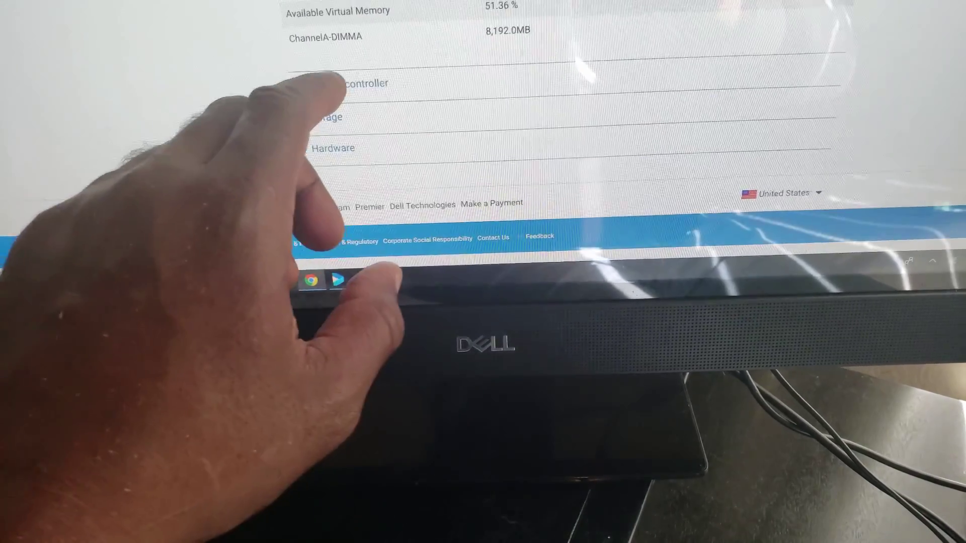
pyautogui.click(336, 84)
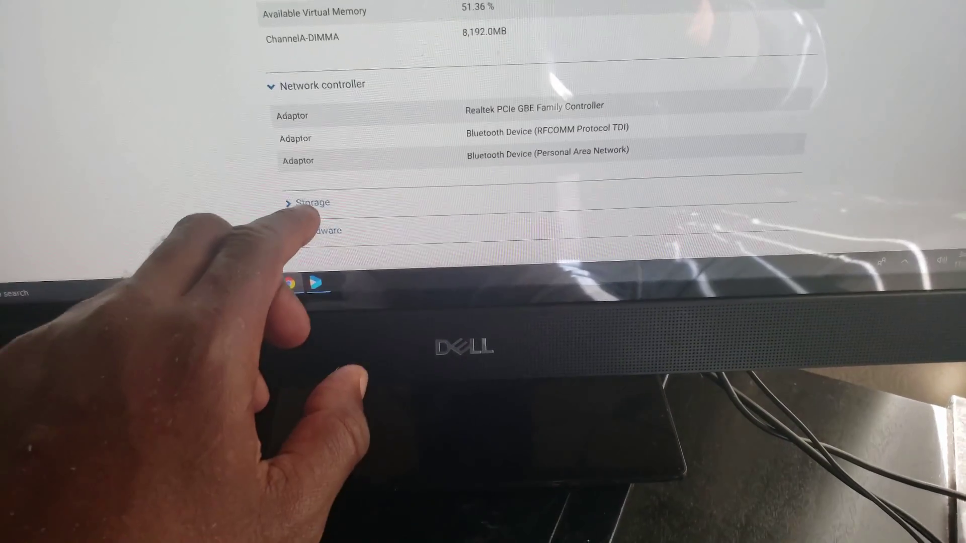
pyautogui.click(309, 204)
pyautogui.scroll(-3, 189, 189)
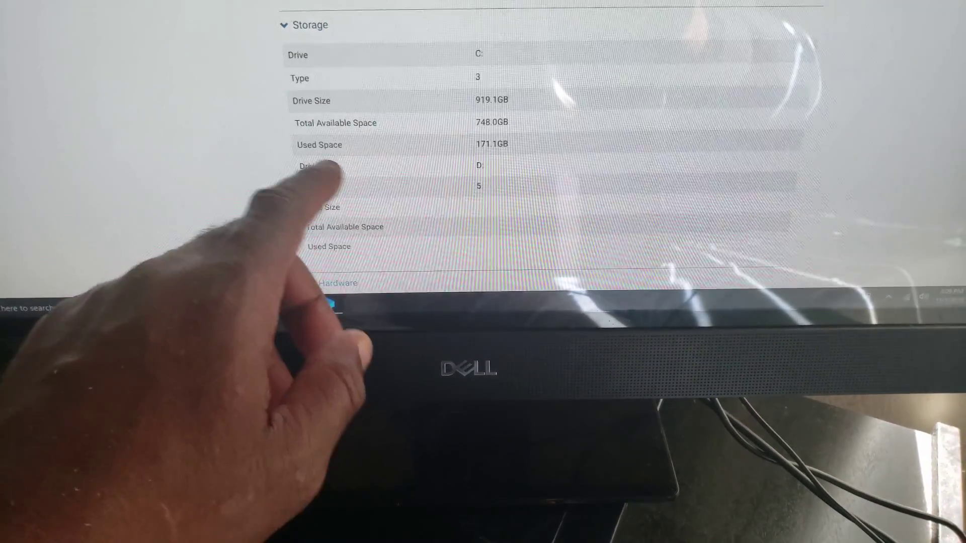
pyautogui.scroll(-2, 483, 113)
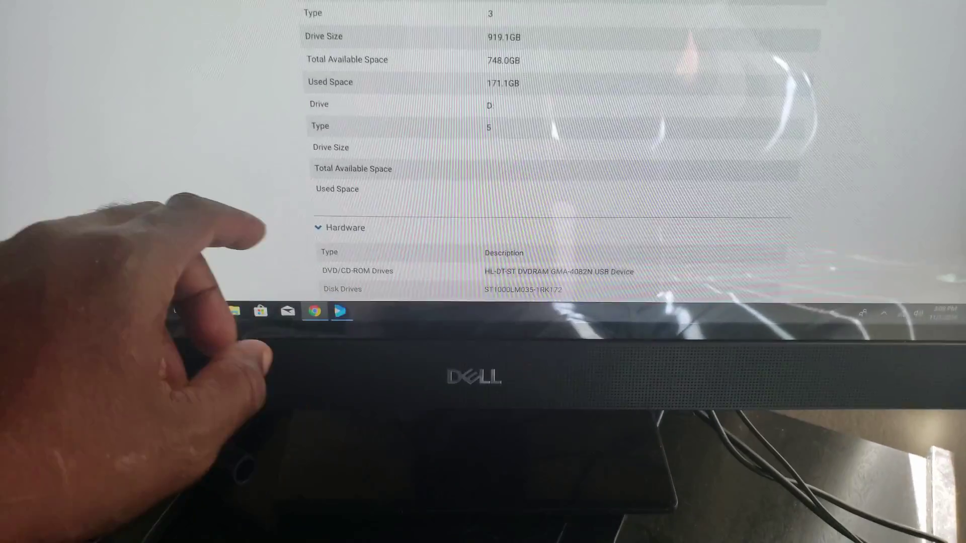
pyautogui.scroll(-5, 483, 151)
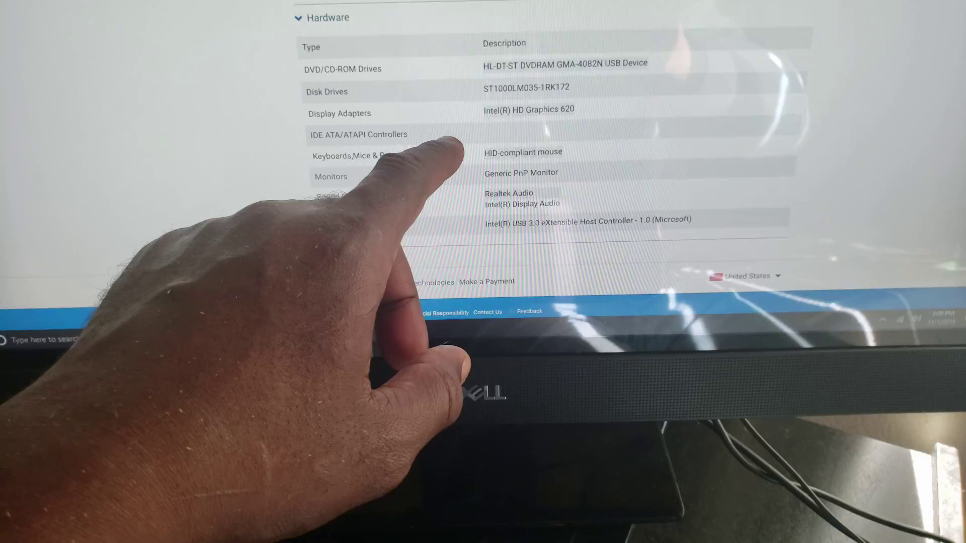